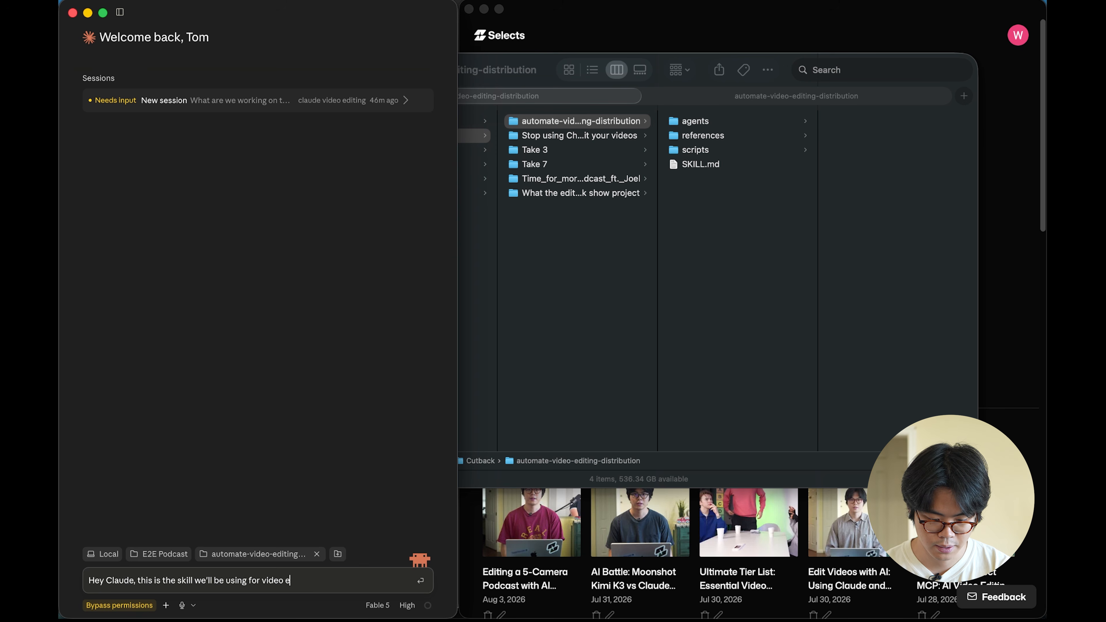
# Tell Claude this is the skill to use for video editing with Selects MCP and send the message
pyautogui.write('MCP')
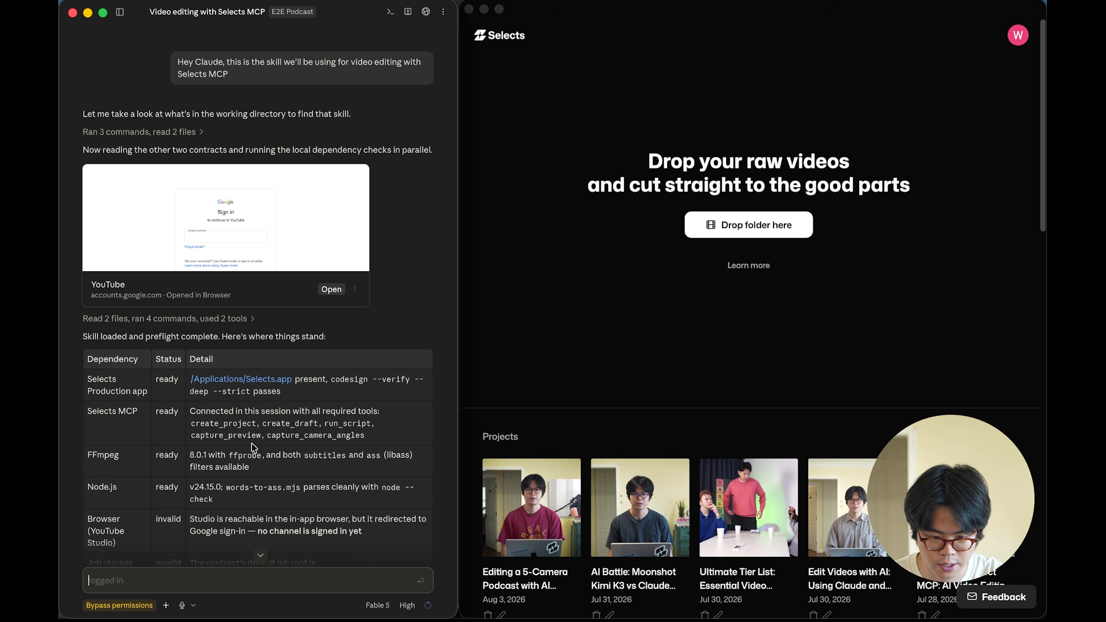
pyautogui.press('Return')
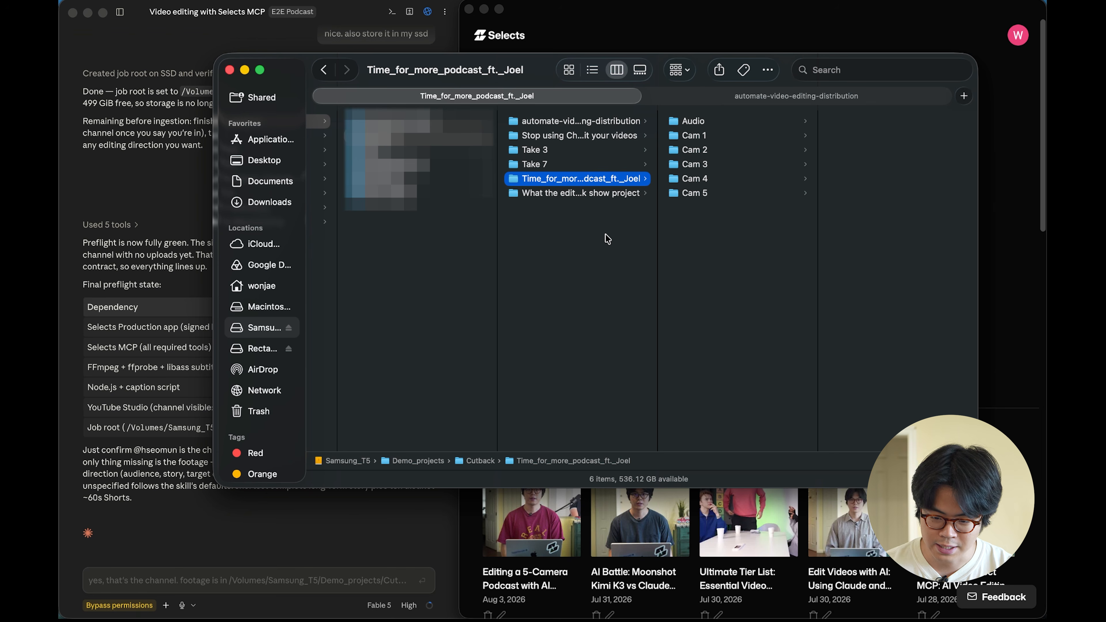
# Locate the Time_for_more_podcast_ft._Joel footage folder on the Samsung_T5 drive and attach it to the chat message
pyautogui.press('Right')
pyautogui.press('Down')
pyautogui.press('Down')
pyautogui.press('Down')
pyautogui.press('Down')
pyautogui.press('Down')
pyautogui.press('Up')
pyautogui.press('Up')
pyautogui.press('Up')
pyautogui.press('Up')
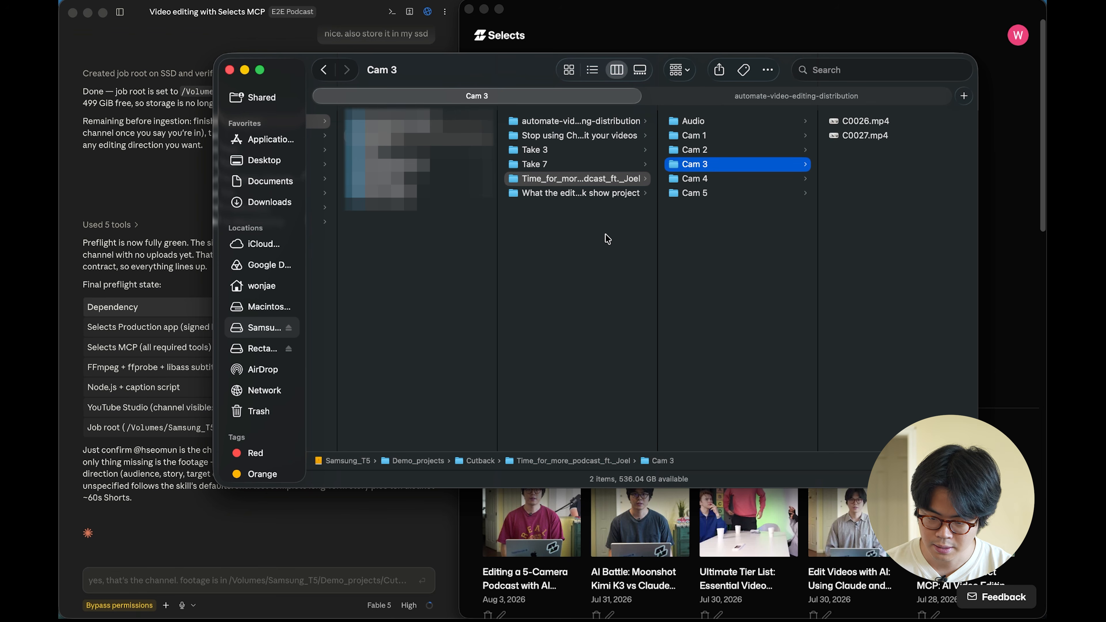
pyautogui.press('Up')
pyautogui.press('Left')
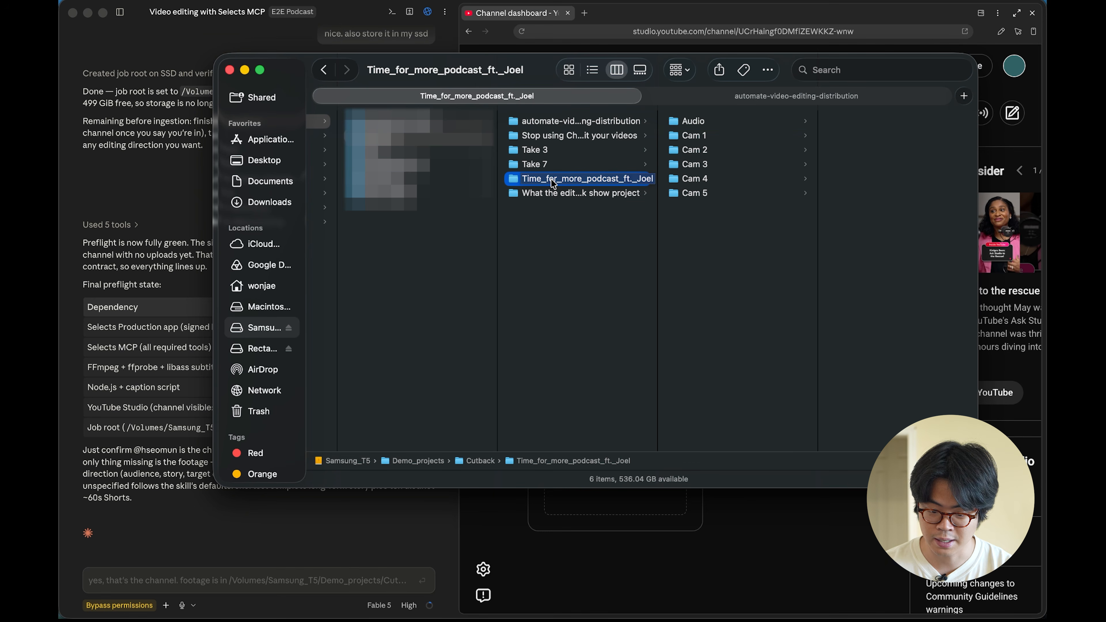
pyautogui.moveTo(552, 183); pyautogui.dragTo(260, 579)
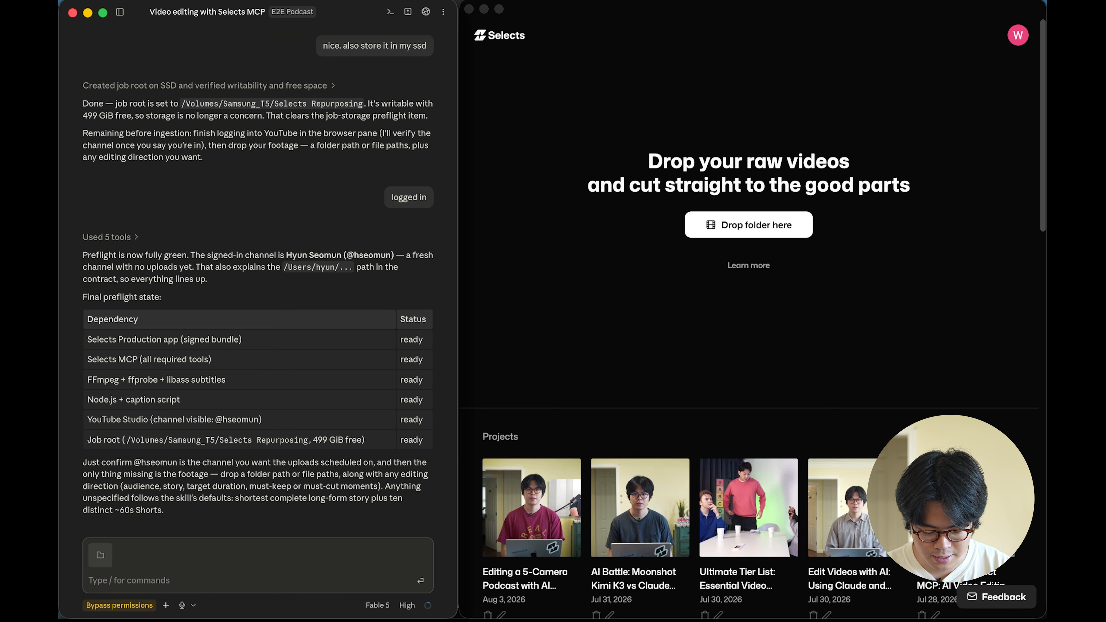
# Ask Claude to start editing and uploading this project based on the skill you gave it
pyautogui.write("Hey let's start editing t")
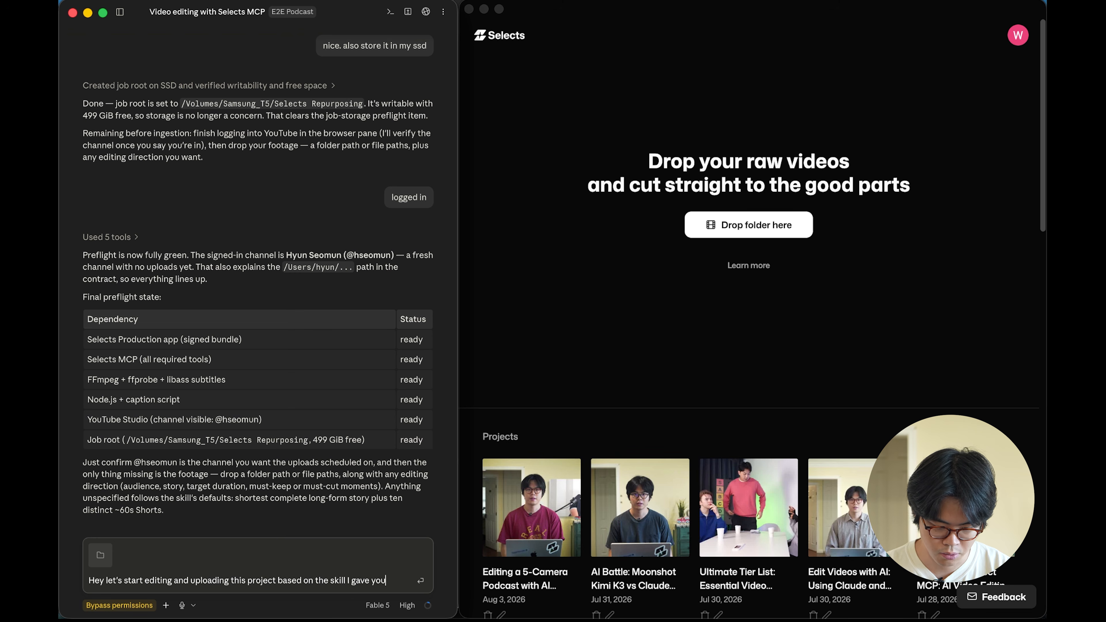
pyautogui.press('Return')
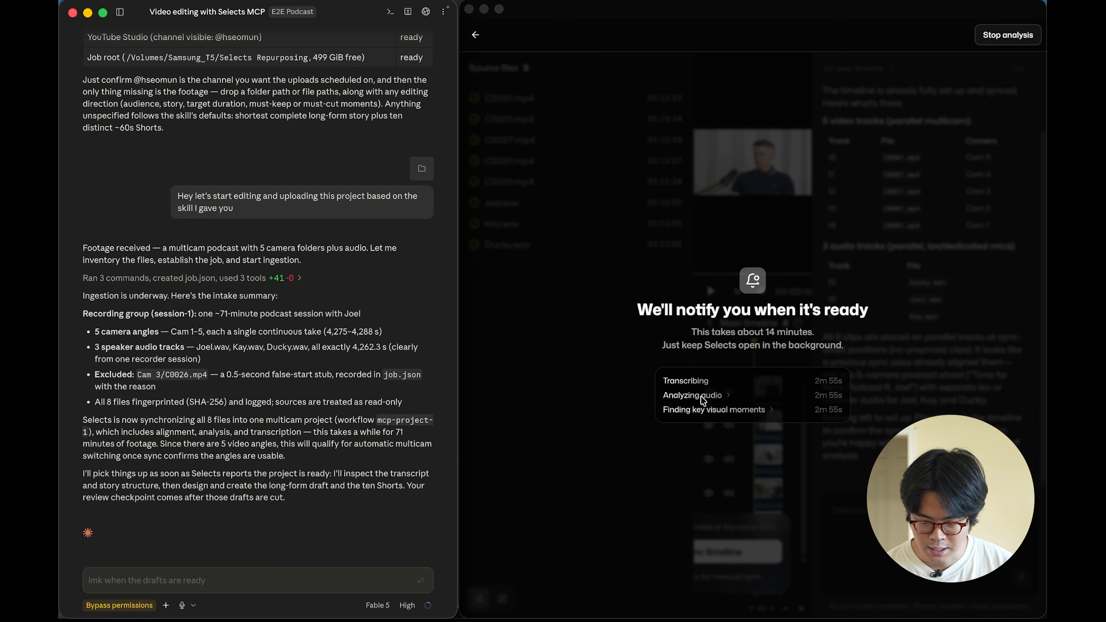
# Open the analyzed podcast project and scroll through its transcript
pyautogui.click(725, 411)
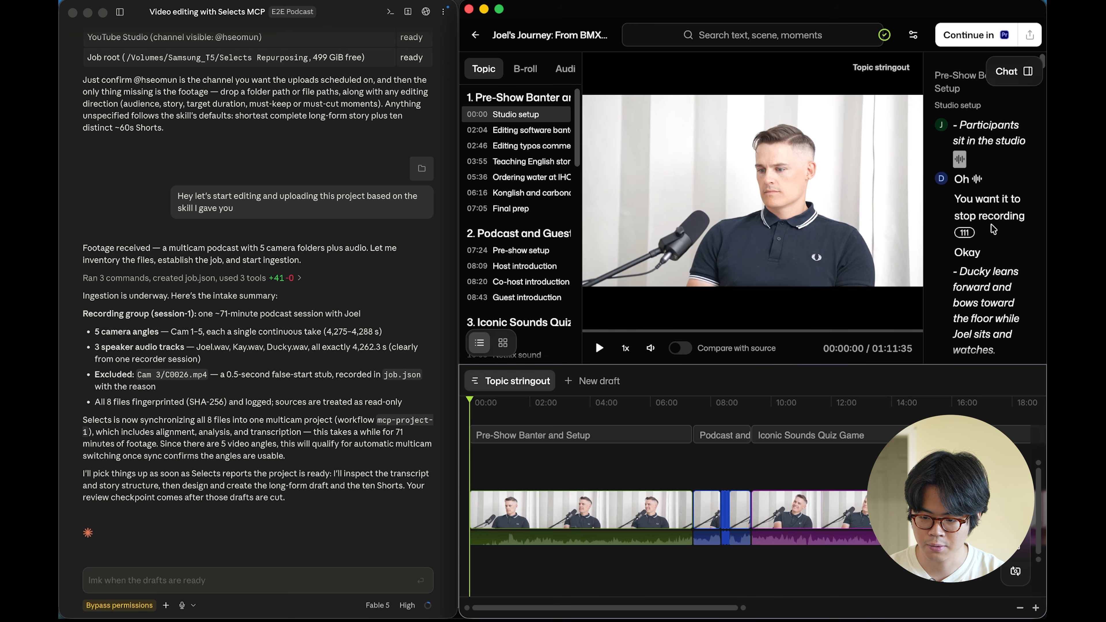
pyautogui.scroll(-5, 957, 196)
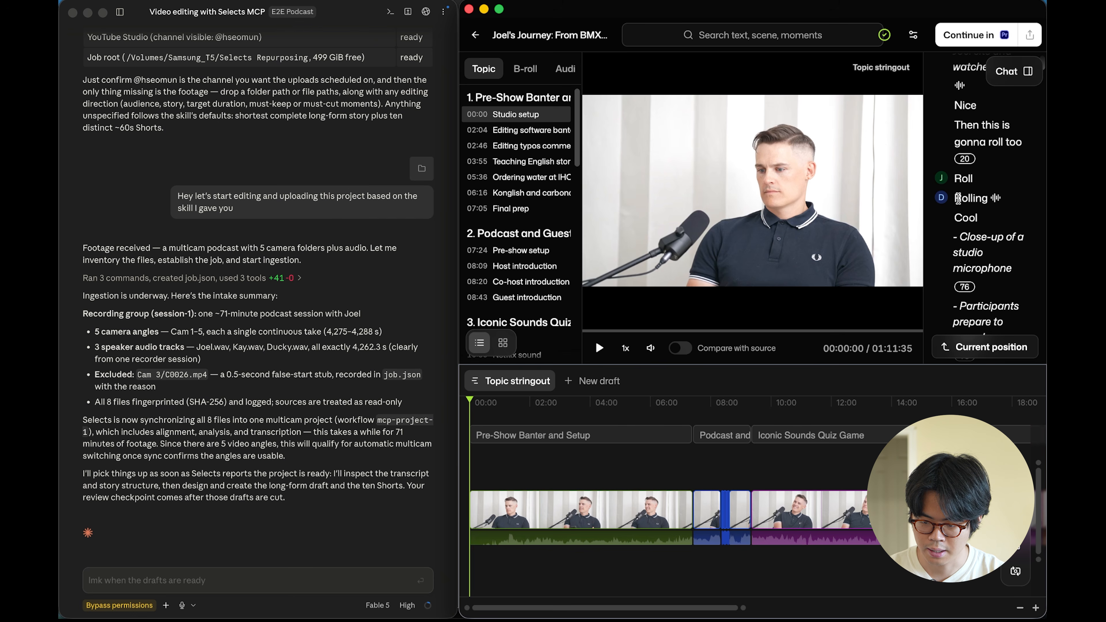
pyautogui.moveTo(957, 180); pyautogui.dragTo(977, 146)
pyautogui.scroll(10, 924, 270)
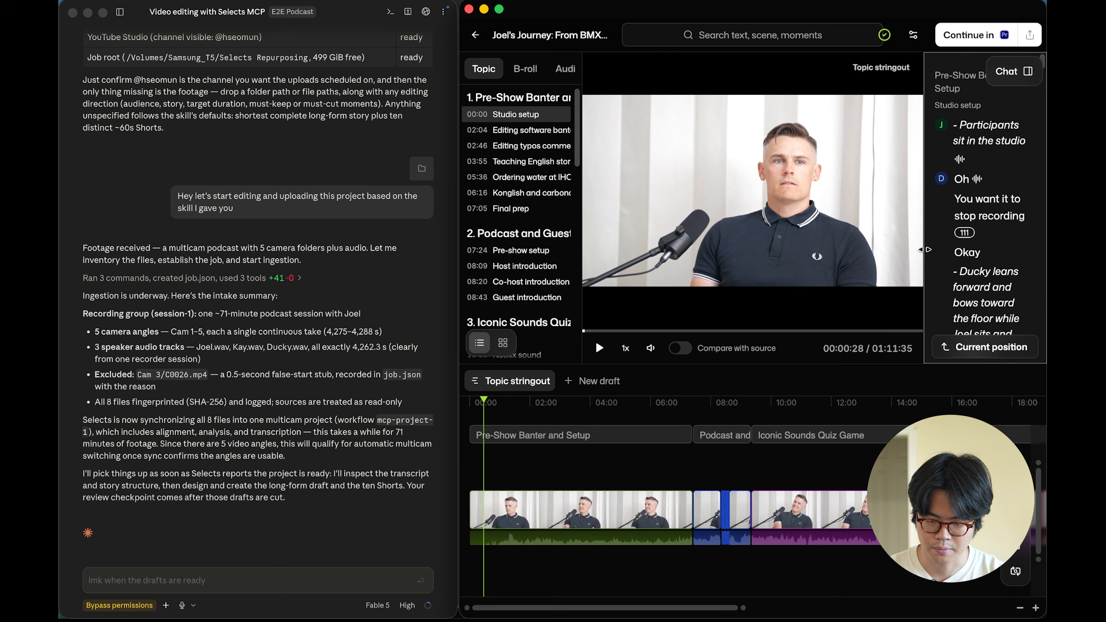
# Jump through the topic chapters near the end of the podcast to review those moments
pyautogui.scroll(-10, 514, 165)
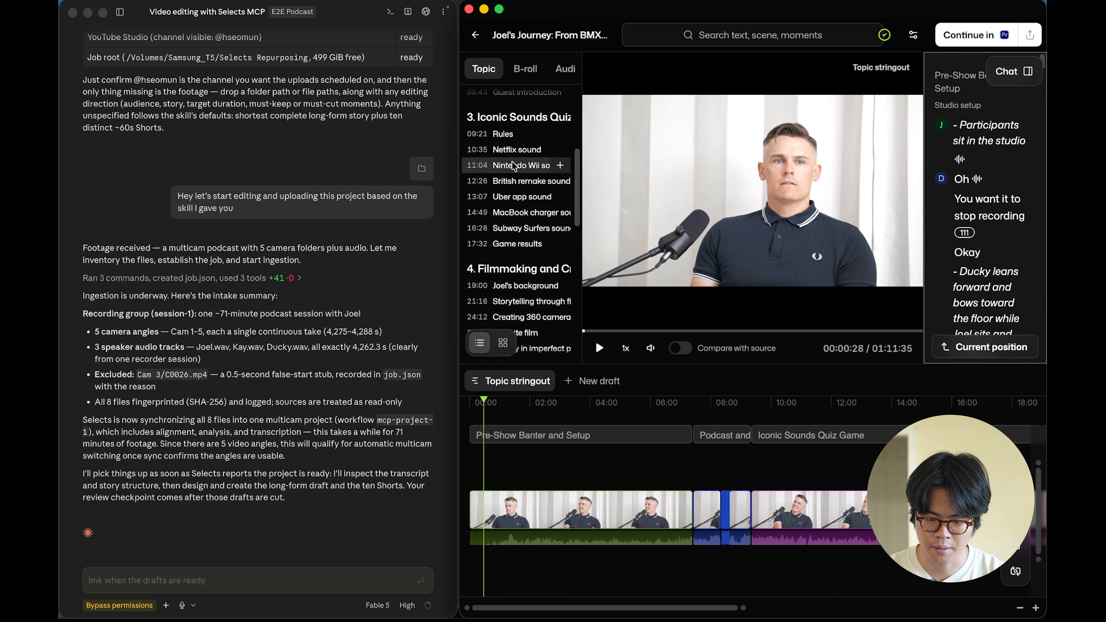
pyautogui.scroll(-3, 513, 163)
pyautogui.moveTo(524, 191); pyautogui.dragTo(487, 187)
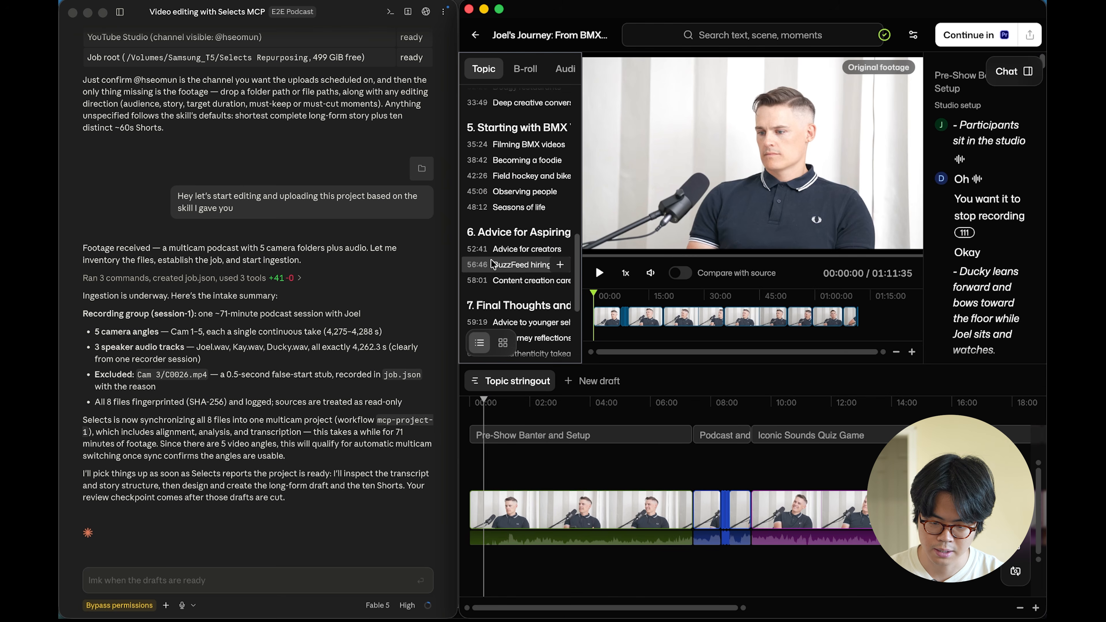
pyautogui.click(518, 265)
pyautogui.click(506, 281)
pyautogui.scroll(-3, 513, 278)
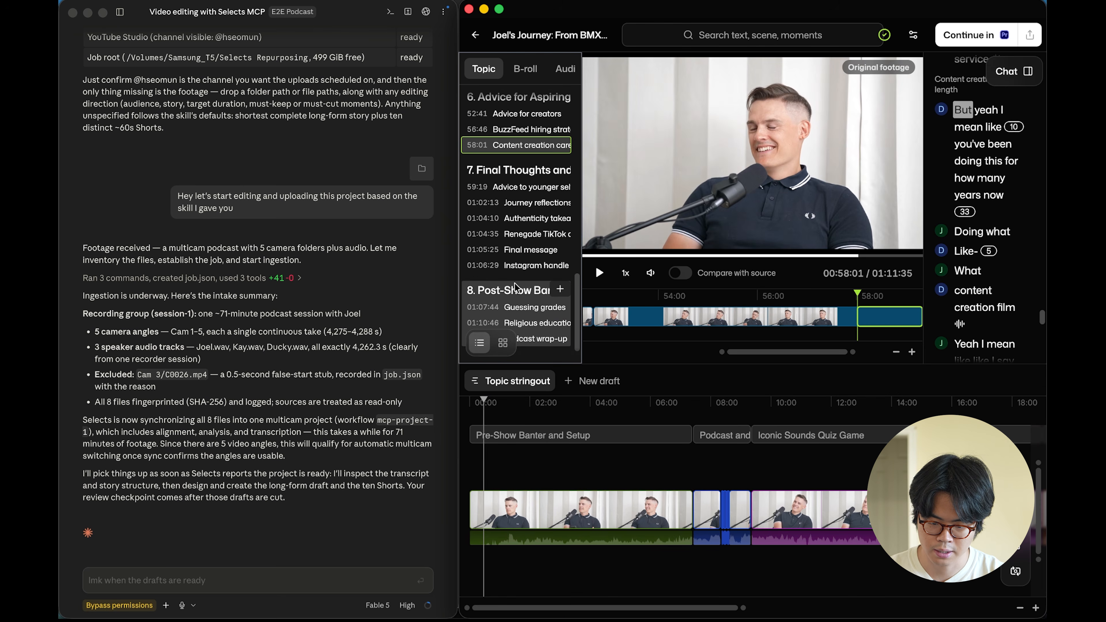
pyautogui.click(524, 267)
pyautogui.scroll(-2, 525, 269)
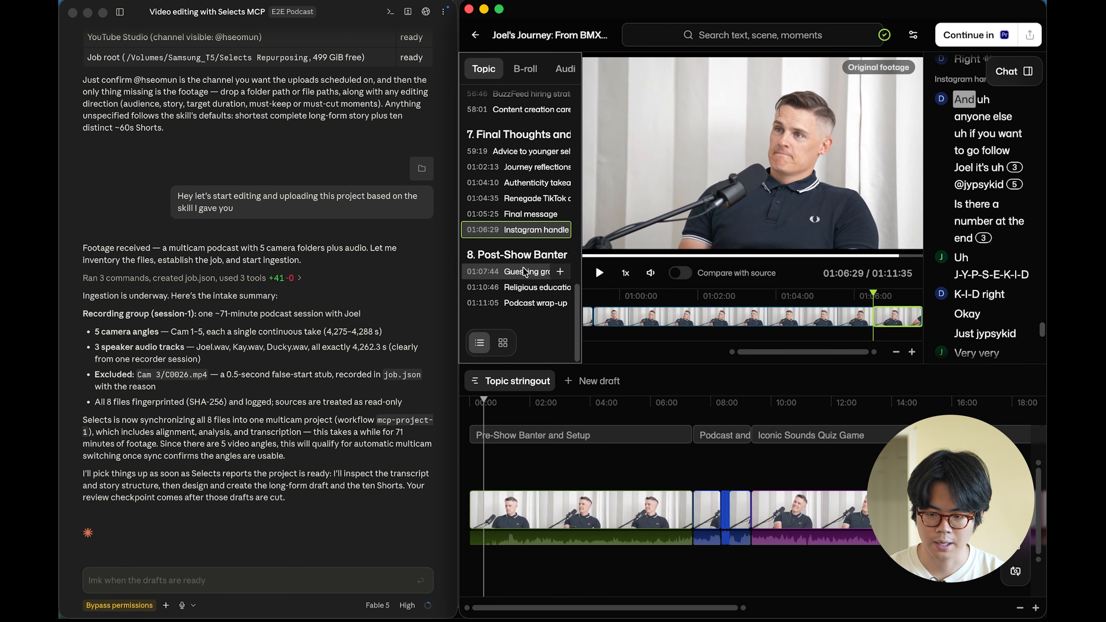
# Tell Claude to continue creating drafts since project creation is now done
pyautogui.click(220, 585)
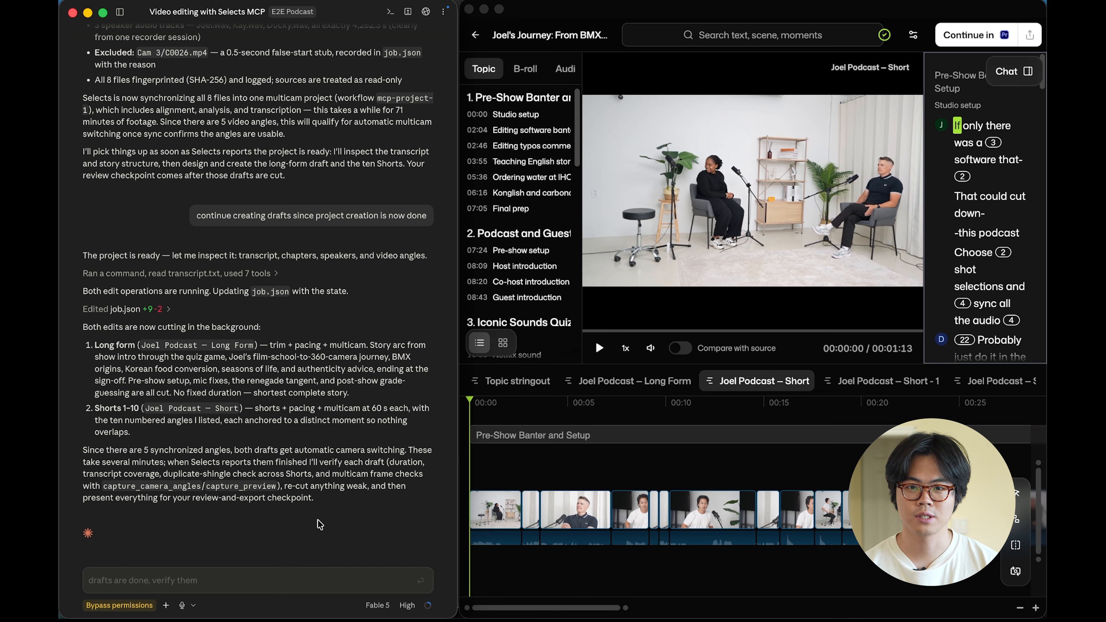
# Review each generated draft, from the Long Form cut through Shorts 1 to 9
pyautogui.click(634, 381)
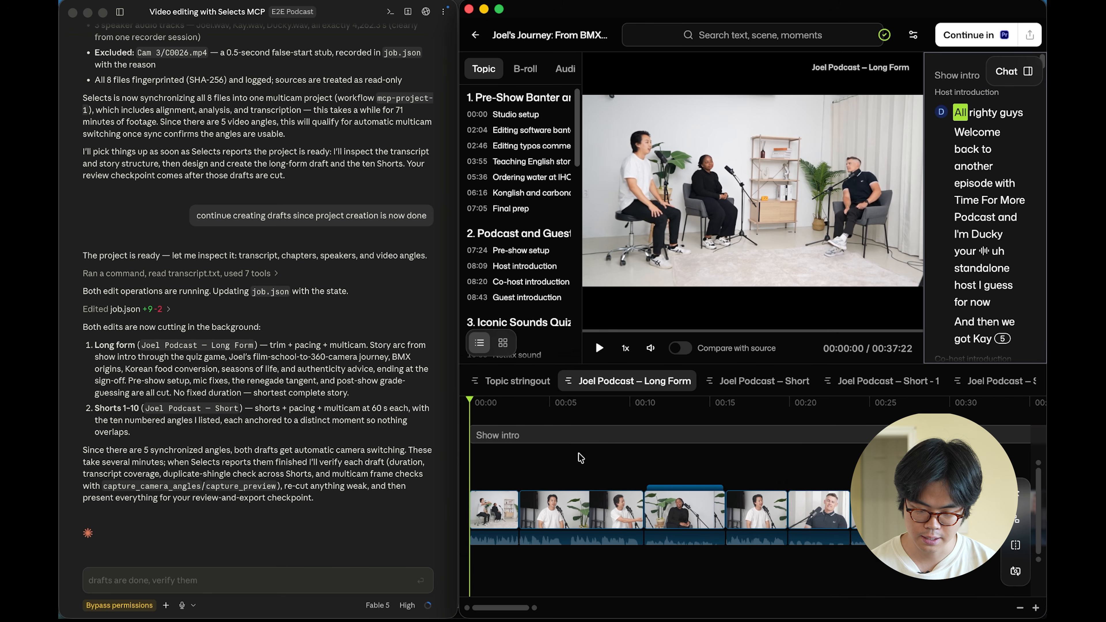
pyautogui.click(578, 424)
pyautogui.click(723, 383)
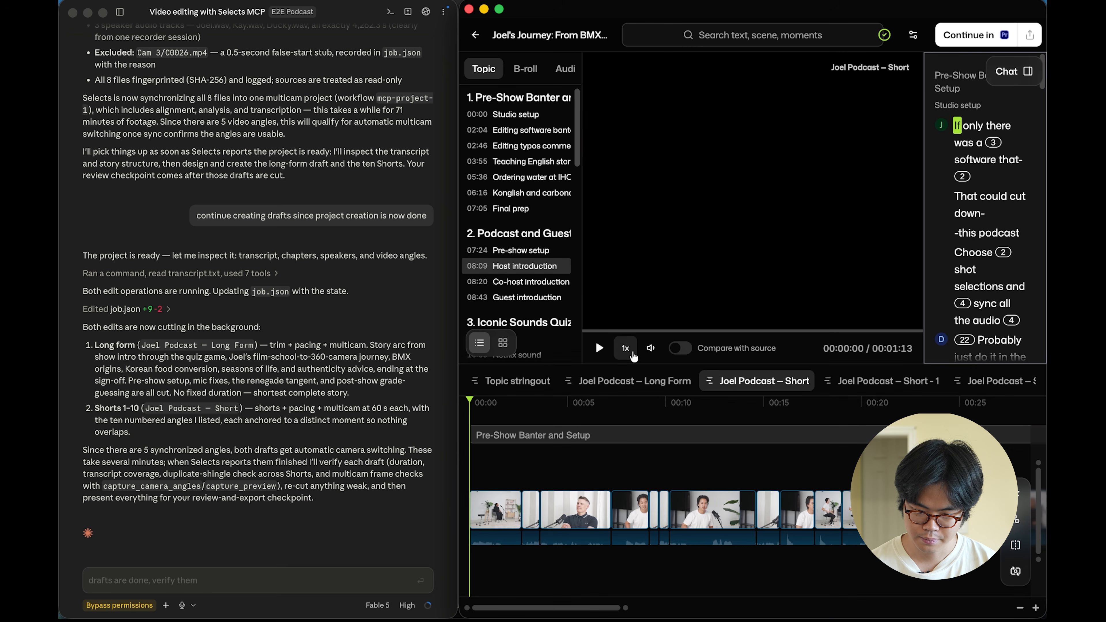
pyautogui.hscroll(5, 874, 383)
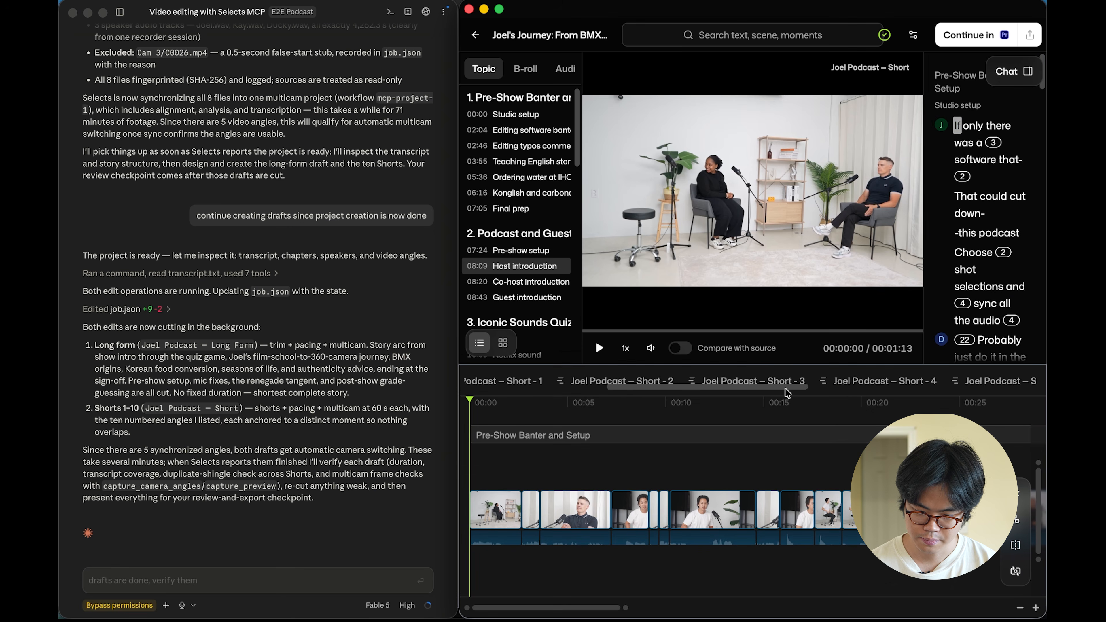
pyautogui.click(718, 383)
pyautogui.click(749, 382)
pyautogui.click(772, 381)
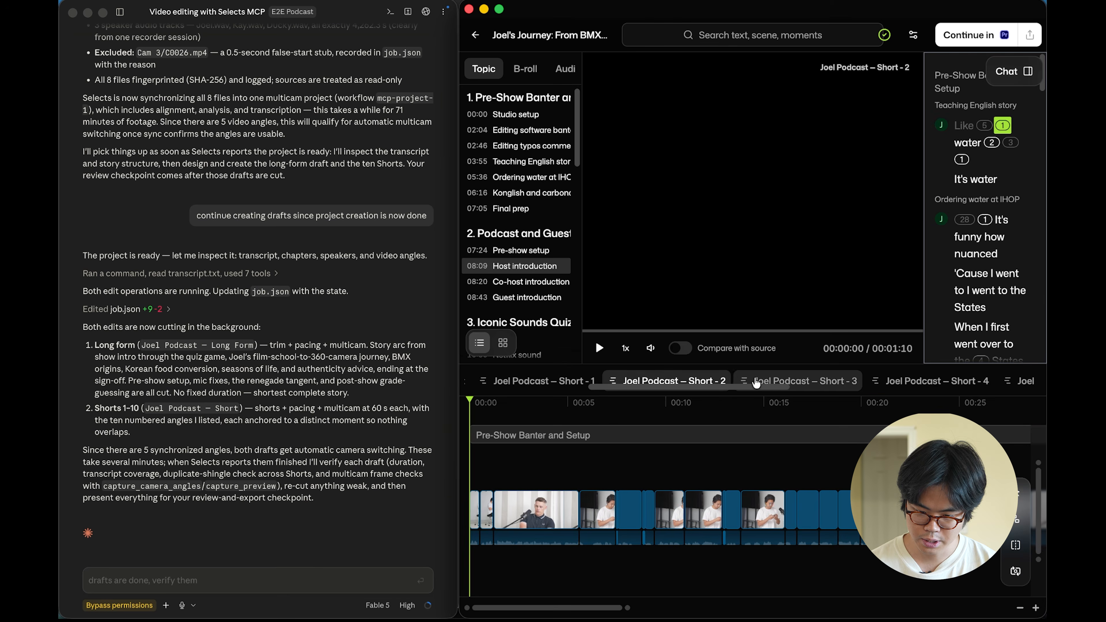
pyautogui.click(827, 381)
pyautogui.click(864, 380)
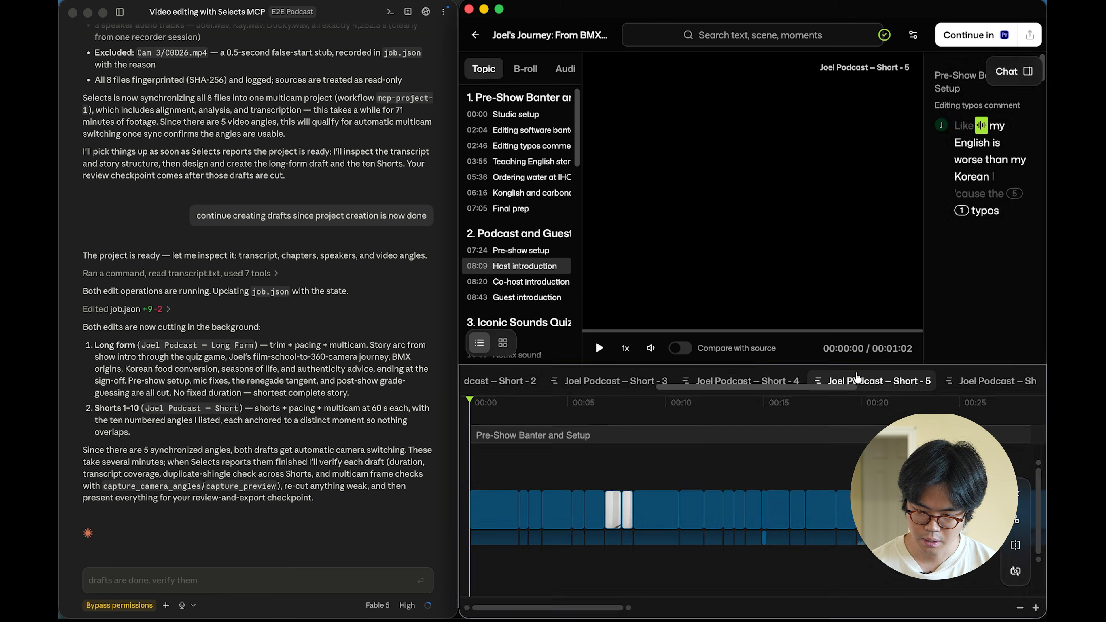
pyautogui.click(868, 379)
pyautogui.click(865, 379)
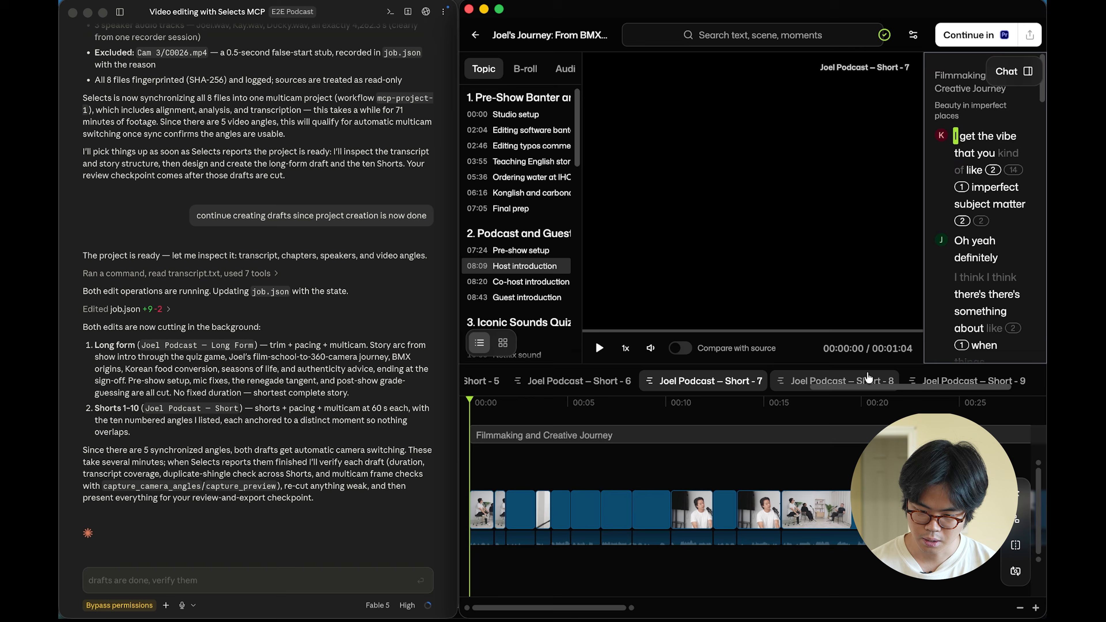
pyautogui.click(864, 378)
pyautogui.click(864, 378)
pyautogui.hscroll(-5, 740, 379)
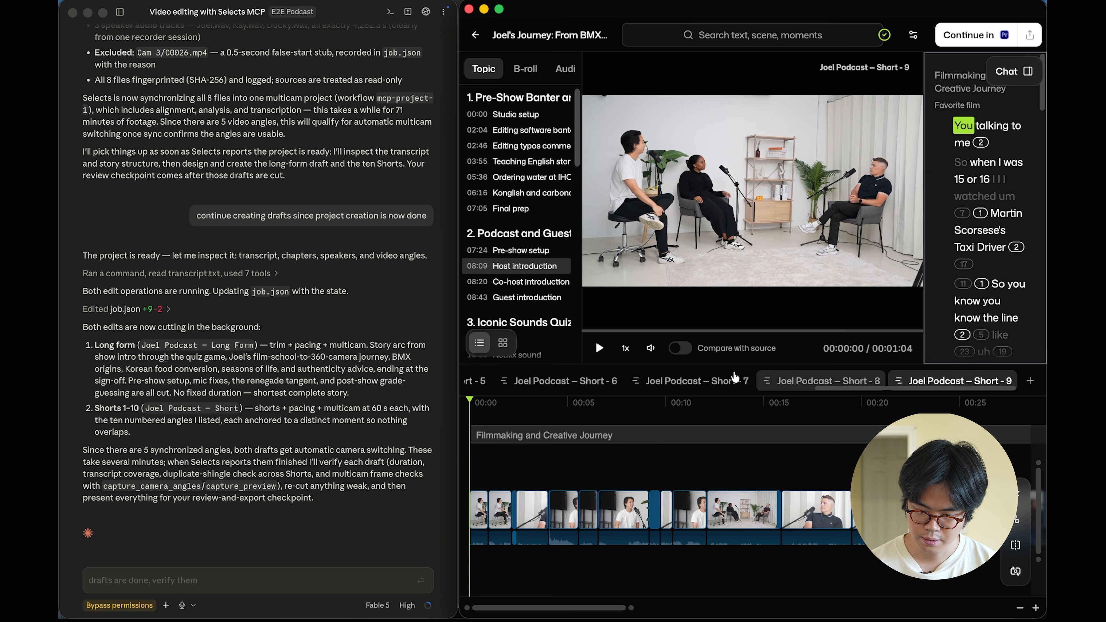
pyautogui.hscroll(-5, 735, 378)
pyautogui.click(717, 379)
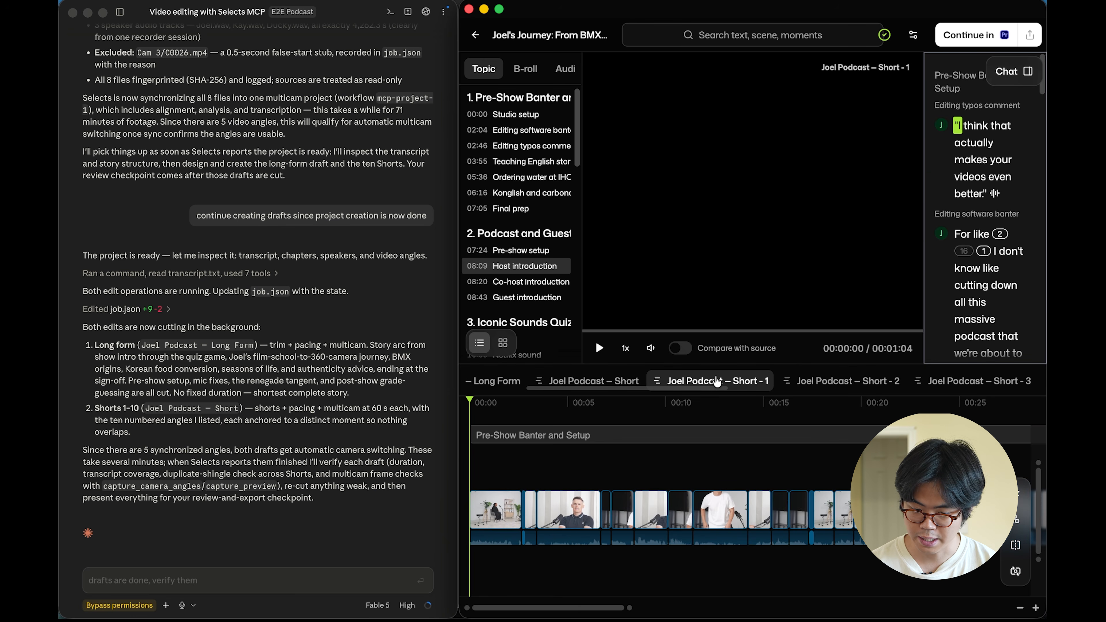
pyautogui.click(594, 379)
pyautogui.click(594, 380)
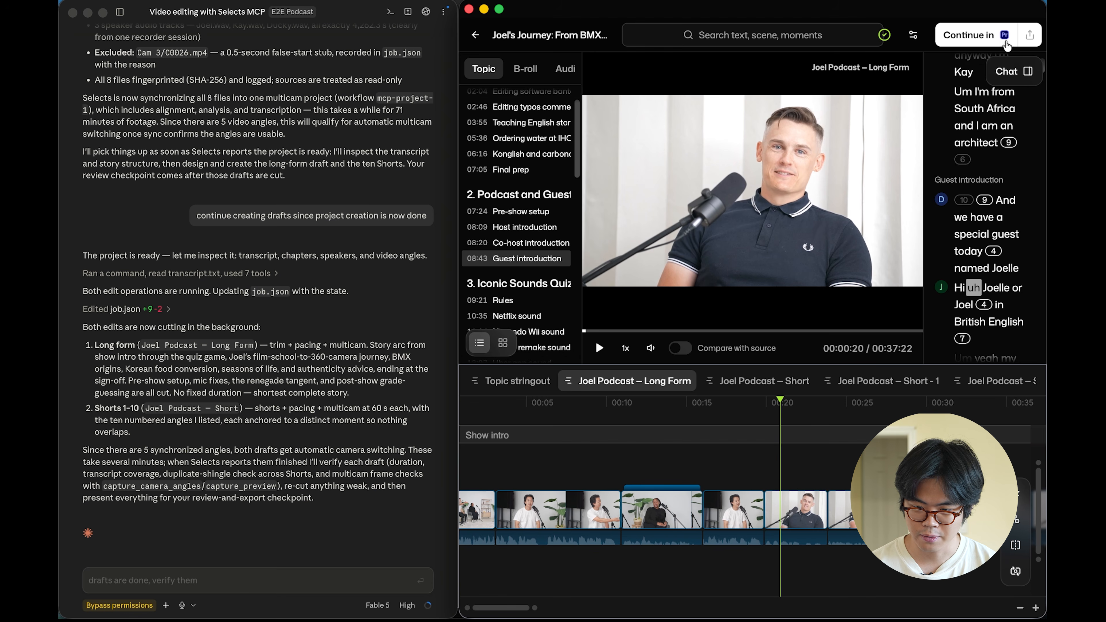
# Export the Joel Podcast – Long Form draft at FHD resolution
pyautogui.click(1029, 34)
pyautogui.click(918, 181)
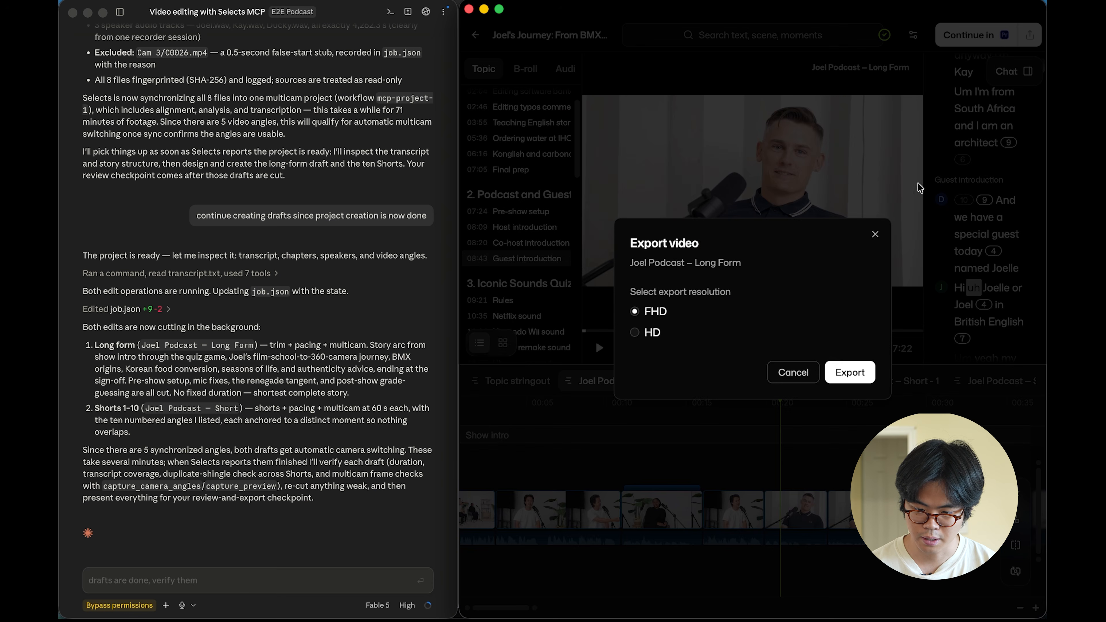
pyautogui.click(846, 373)
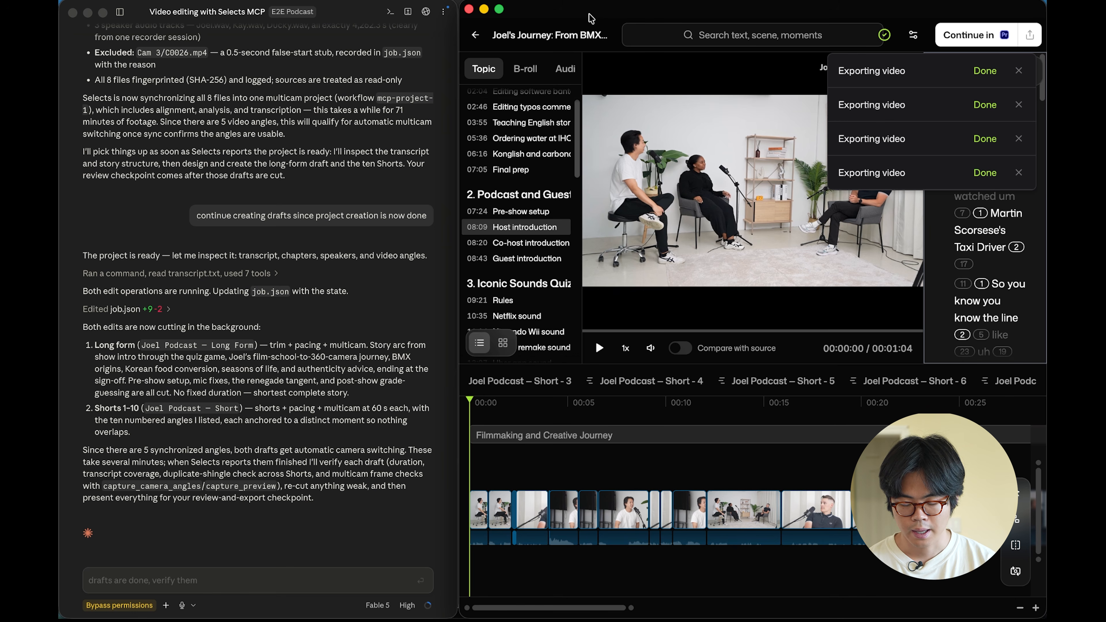
# Tell Claude exporting is done in this folder and to continue with the shorts graphics and YouTube
pyautogui.click(144, 579)
pyautogui.write('Hey')
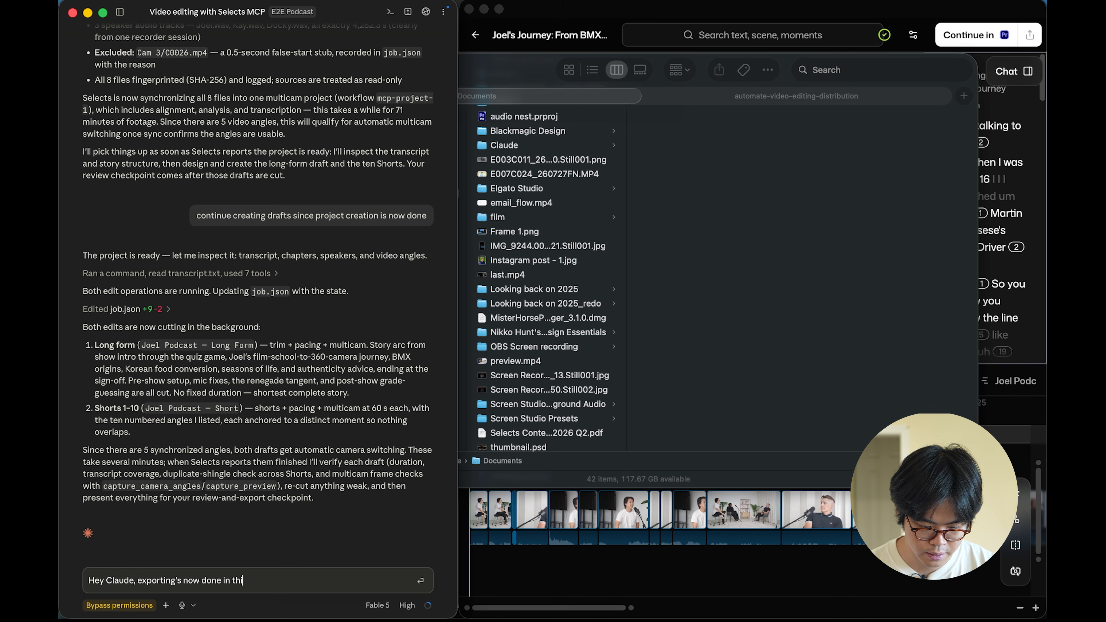
pyautogui.write('so now continue with the')
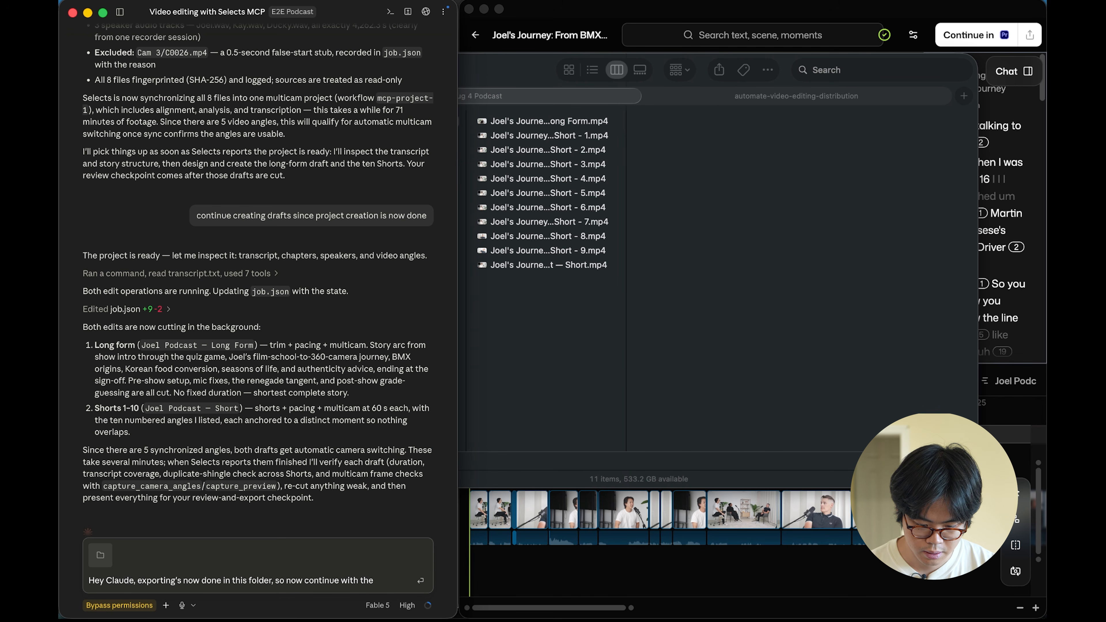
pyautogui.write('graphics and youtube')
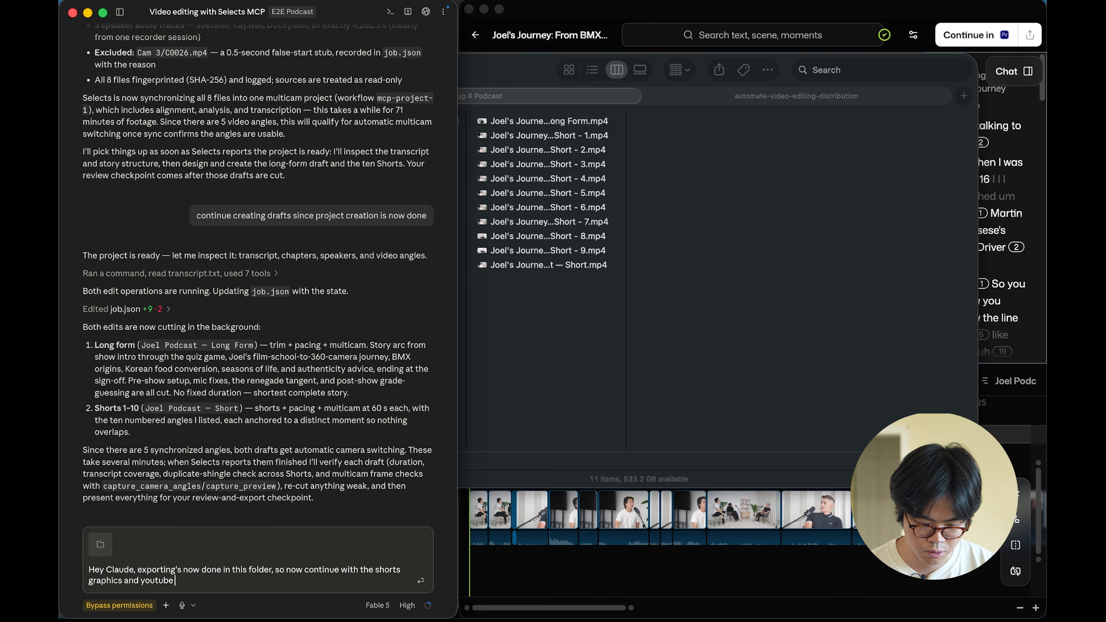
pyautogui.write('.')
pyautogui.press('Return')
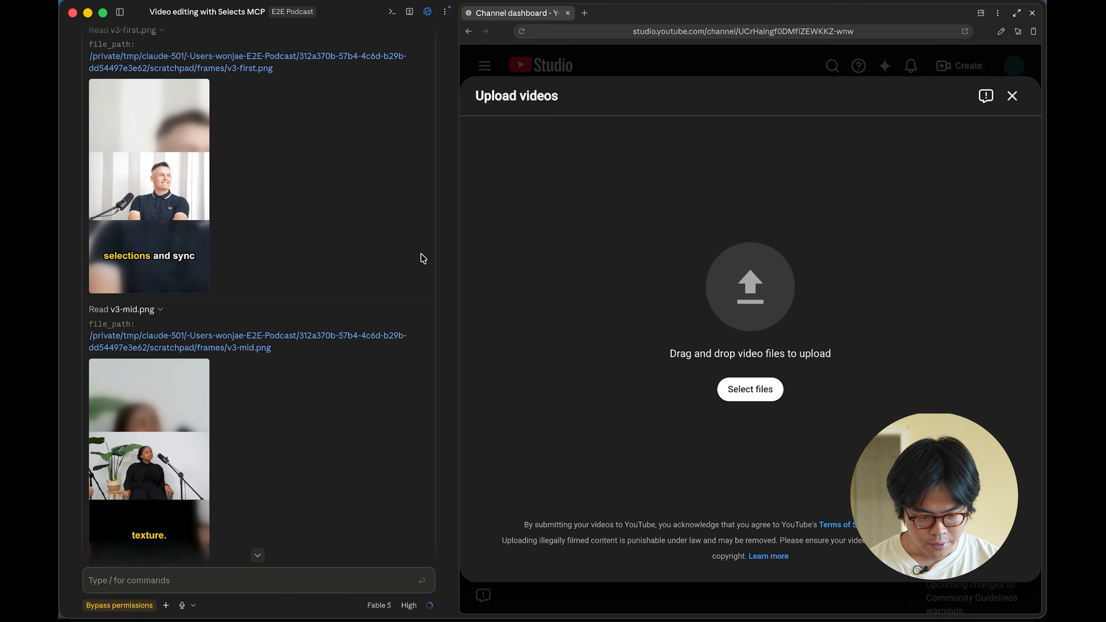
# Scroll through Claude's render checks and extracted verification frames for the shorts
pyautogui.scroll(3, 326, 241)
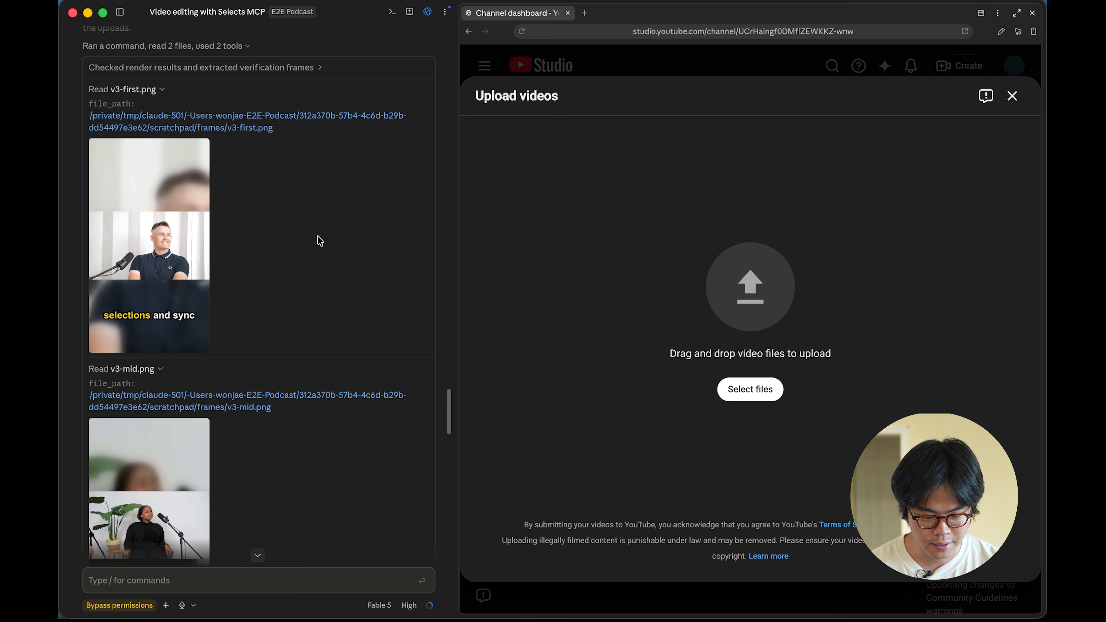
pyautogui.scroll(1, 293, 223)
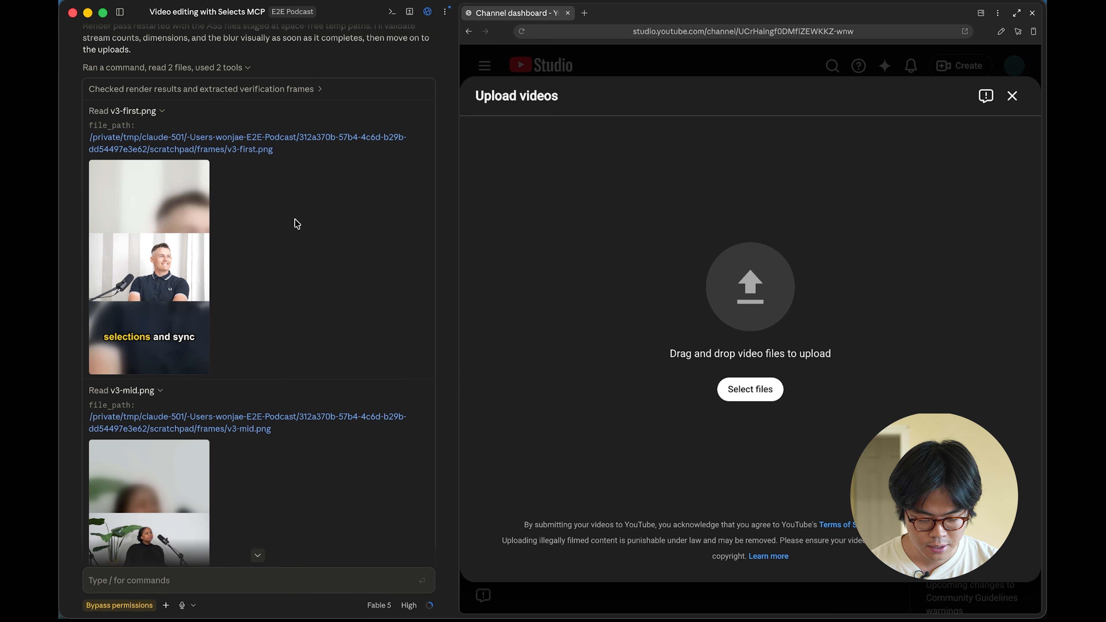
pyautogui.scroll(-2, 297, 223)
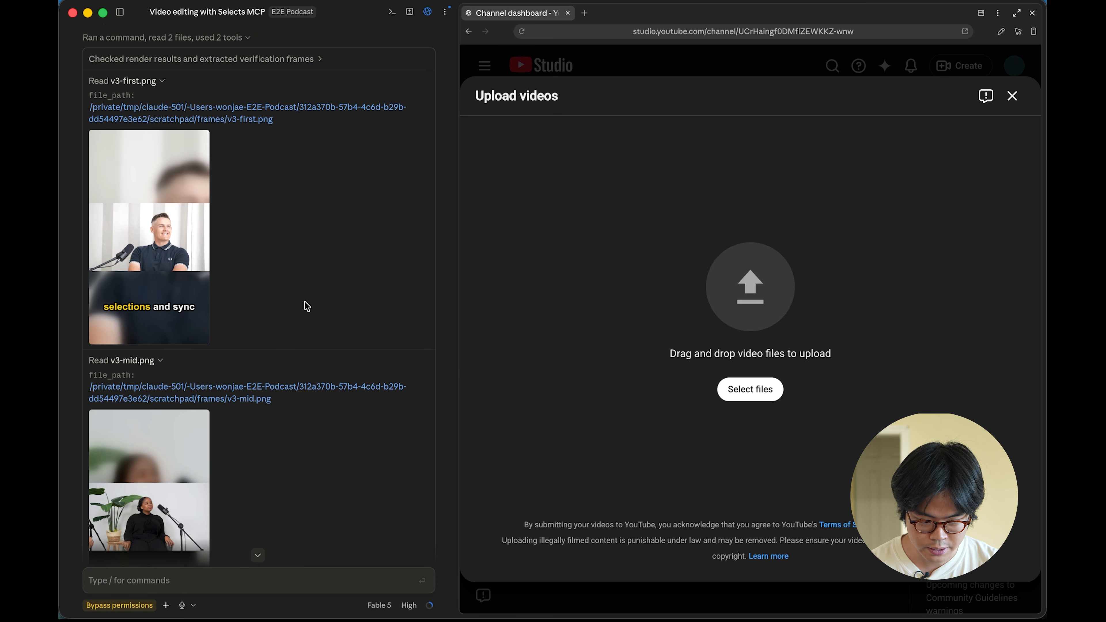
pyautogui.scroll(-1, 305, 306)
pyautogui.scroll(2, 186, 119)
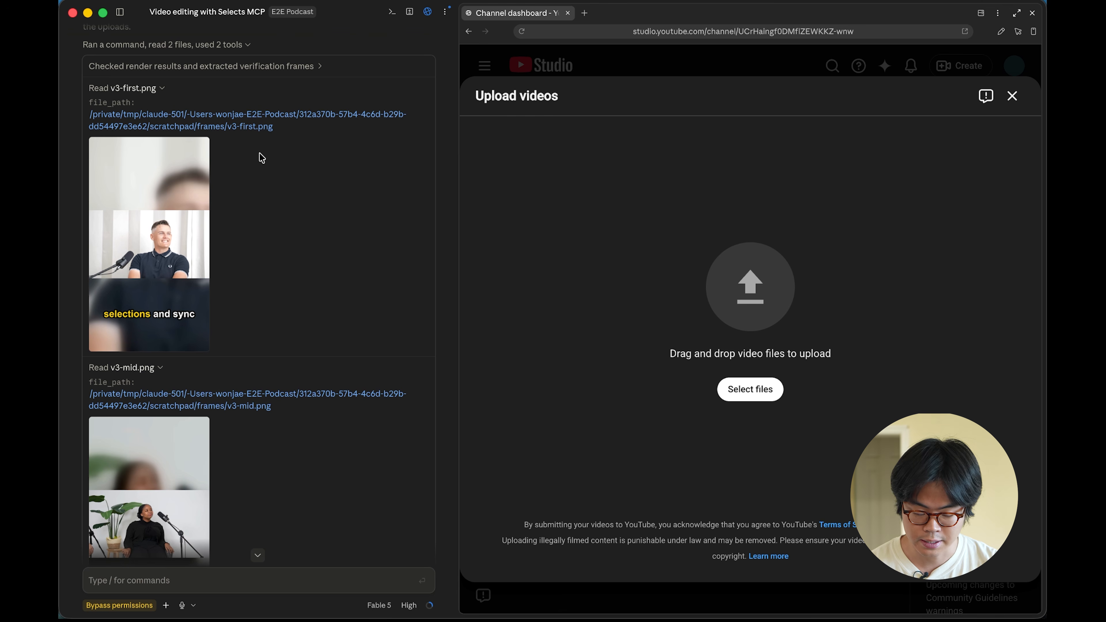
pyautogui.scroll(-1, 261, 158)
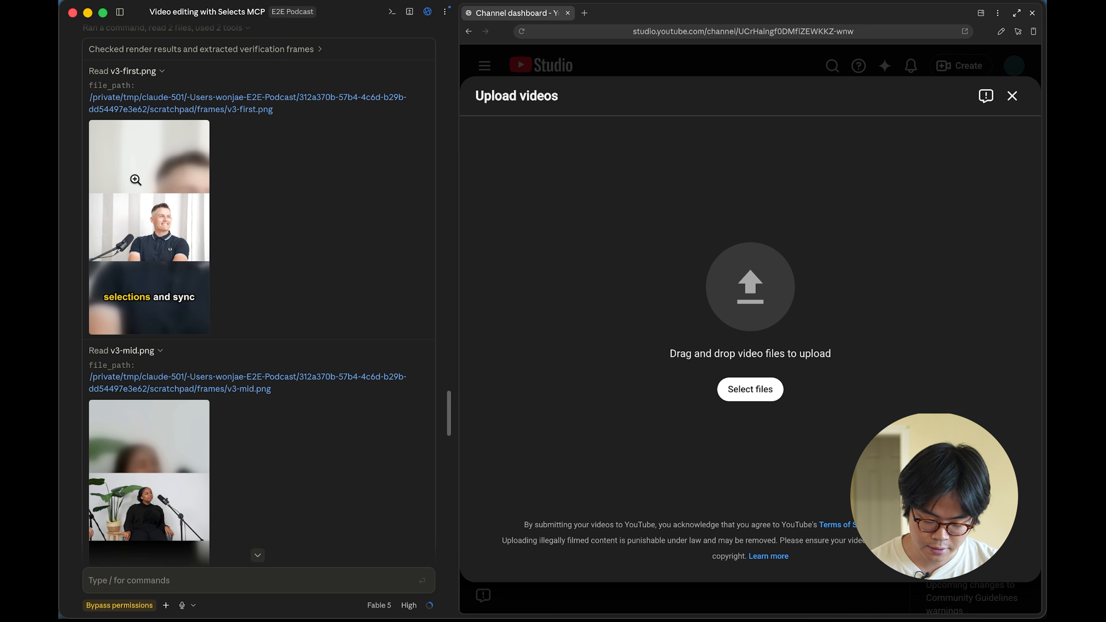
# Upload all eleven exported videos from the upload-staging folder into the YouTube Studio upload dialog
pyautogui.click(720, 307)
pyautogui.moveTo(263, 500); pyautogui.dragTo(263, 224)
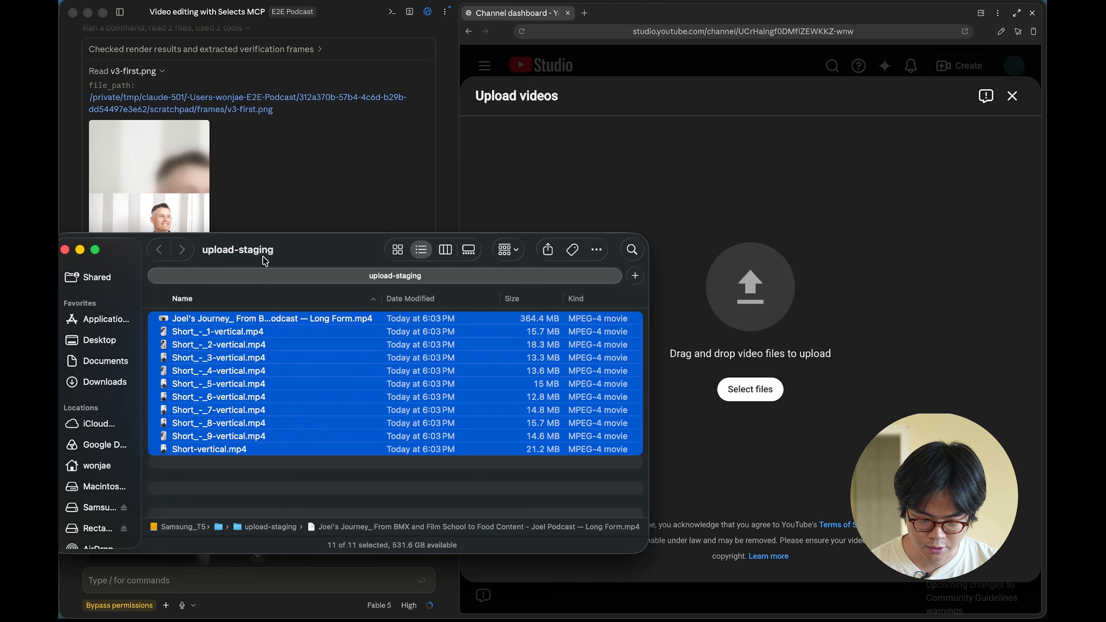
pyautogui.moveTo(243, 373); pyautogui.dragTo(939, 364)
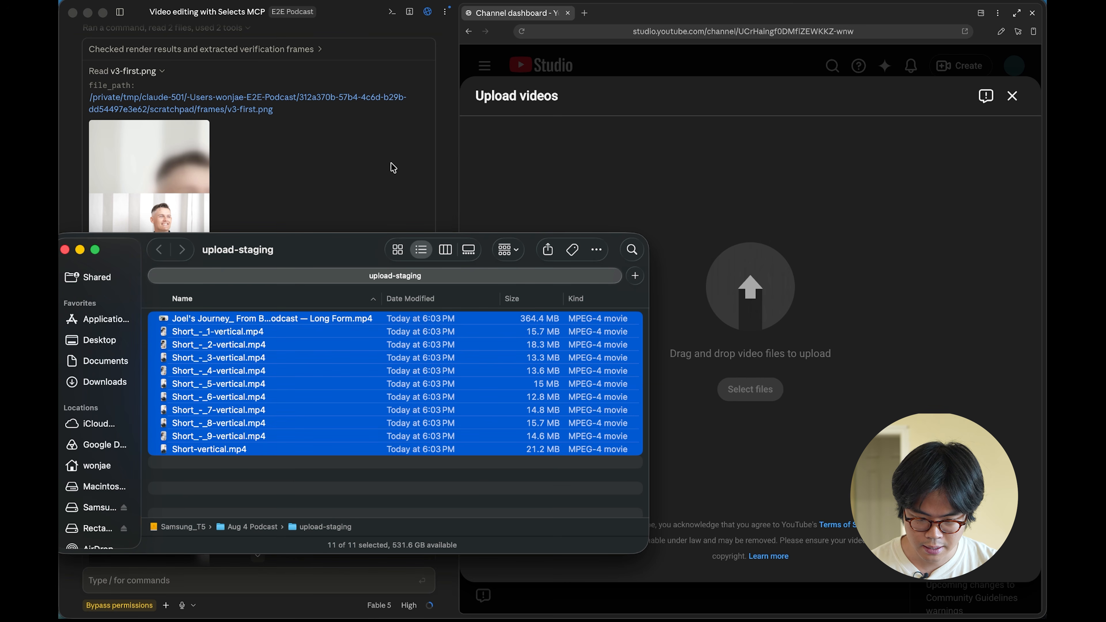
# Tell Claude the files were dragged and dropped, asking it to plan the upload and report back
pyautogui.click(348, 168)
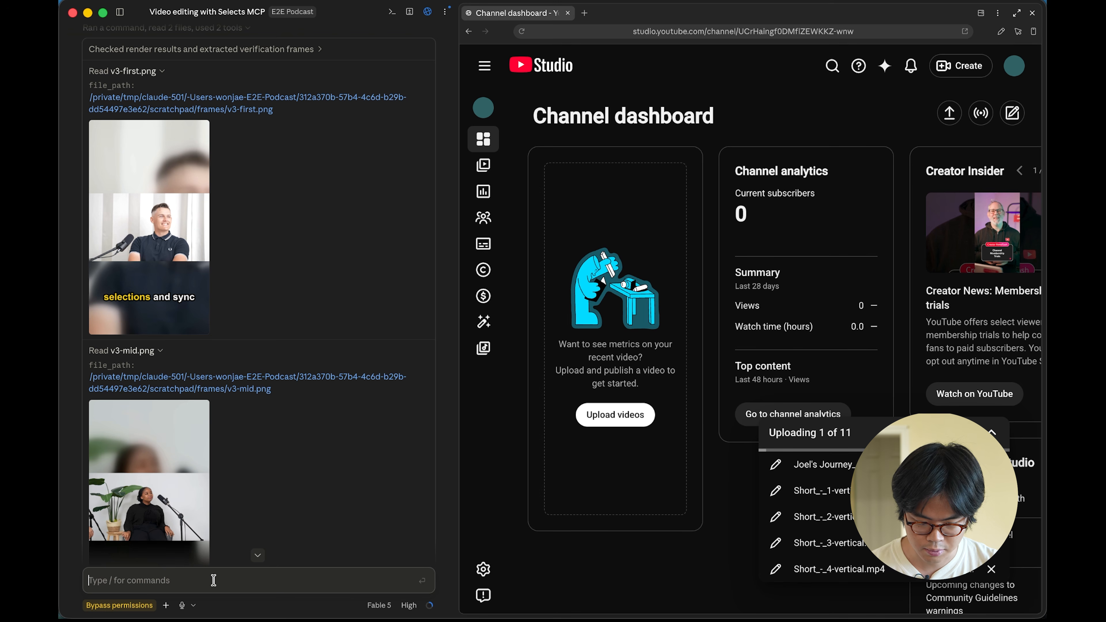
pyautogui.write("We've just drag and dropped, so plan the upload and let me know")
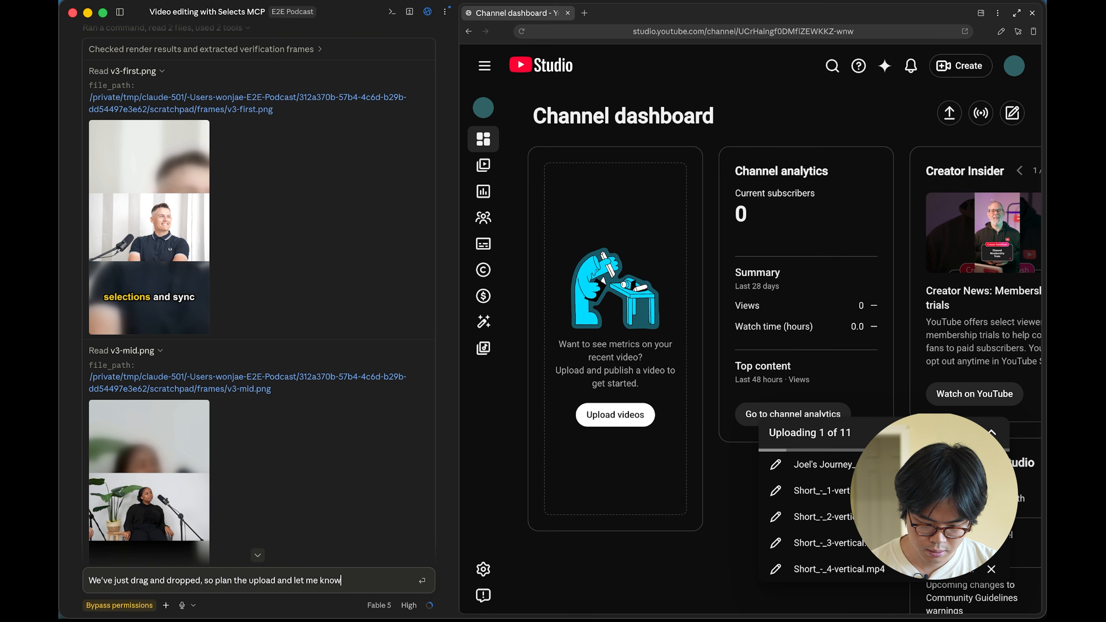
pyautogui.press('Return')
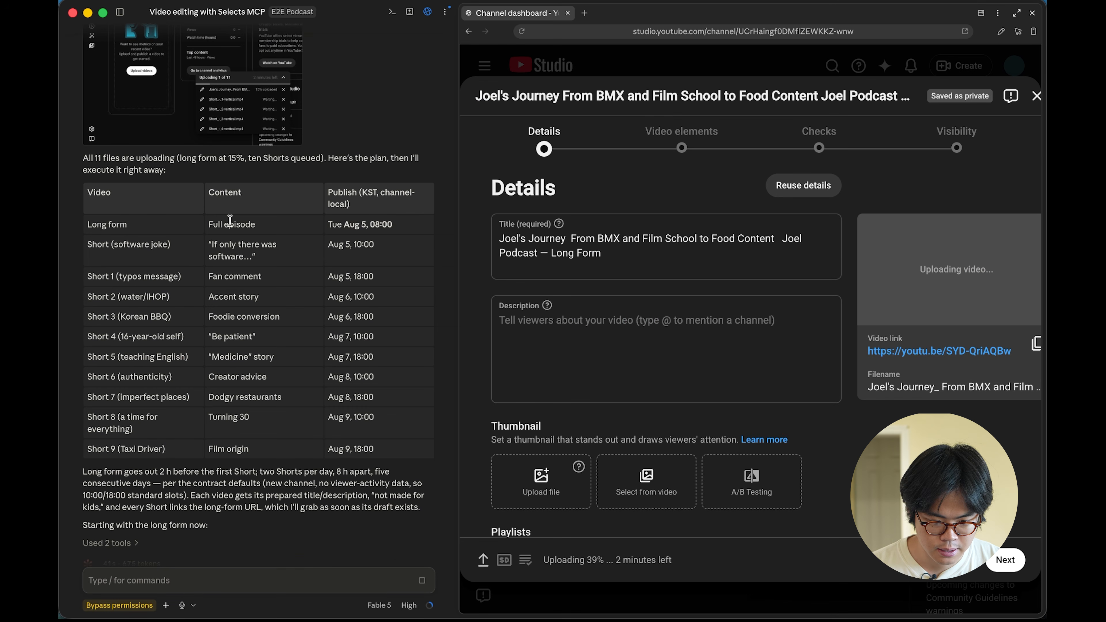
# Read through Claude's publishing schedule plan for the long-form video and the Shorts
pyautogui.scroll(2, 316, 300)
pyautogui.scroll(1, 317, 300)
pyautogui.moveTo(325, 284); pyautogui.dragTo(389, 334)
pyautogui.click(389, 334)
pyautogui.scroll(-2, 389, 333)
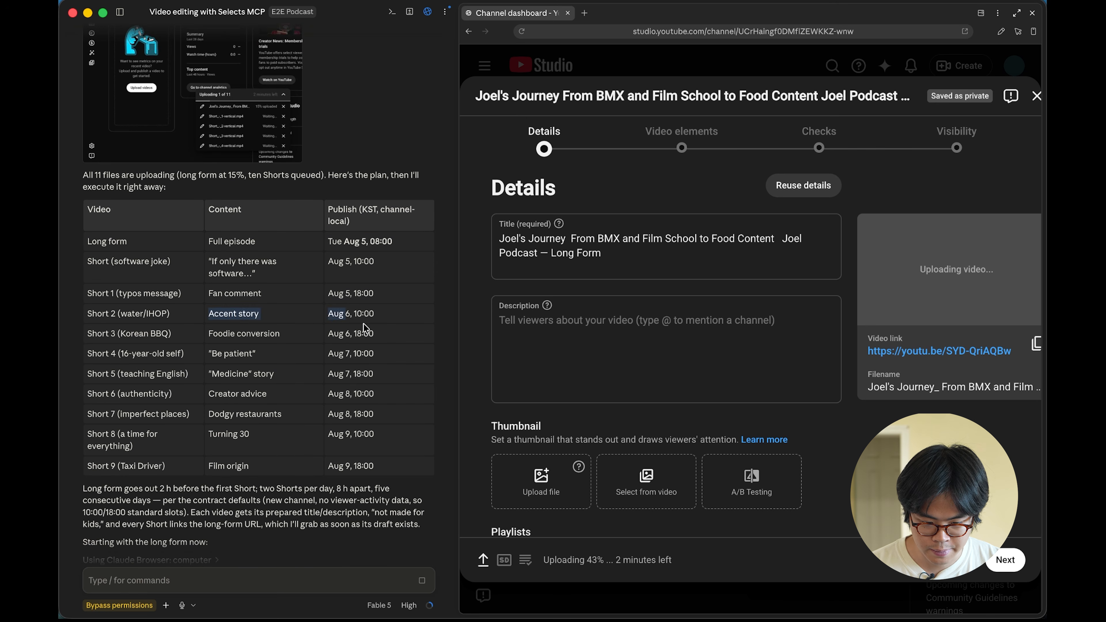
pyautogui.scroll(-2, 331, 296)
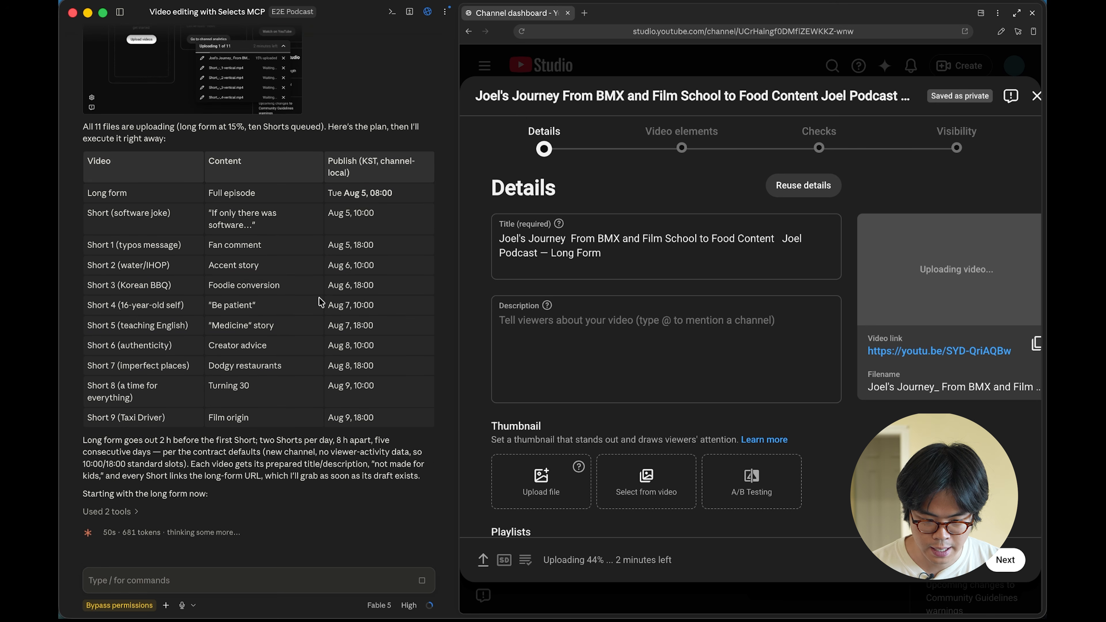
pyautogui.moveTo(395, 222); pyautogui.dragTo(88, 213)
pyautogui.click(188, 229)
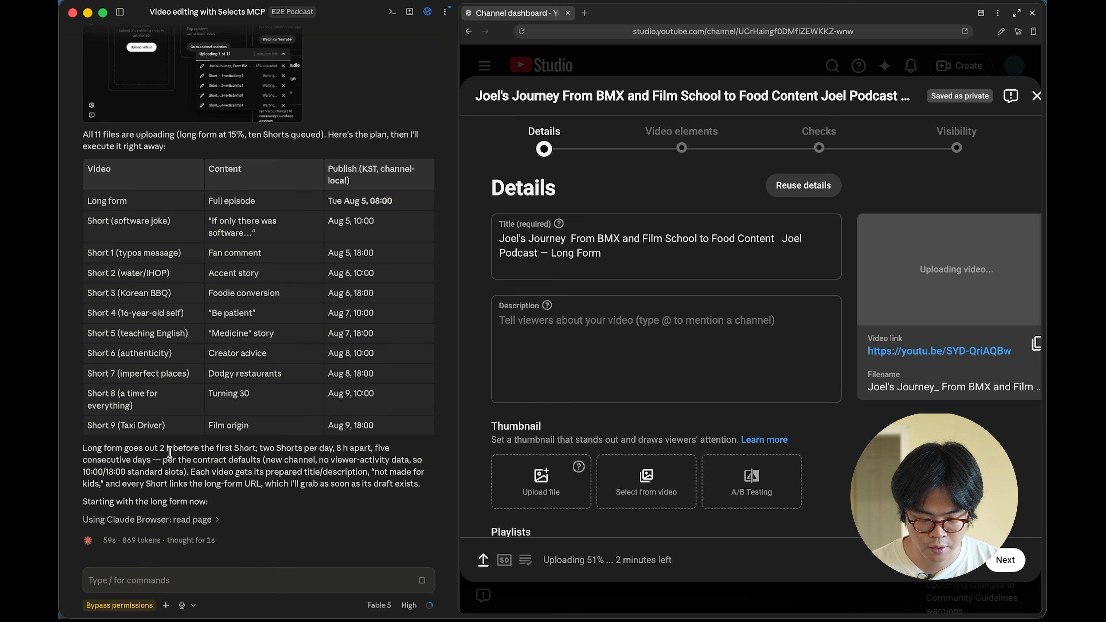
pyautogui.moveTo(259, 448); pyautogui.dragTo(320, 449)
pyautogui.click(320, 448)
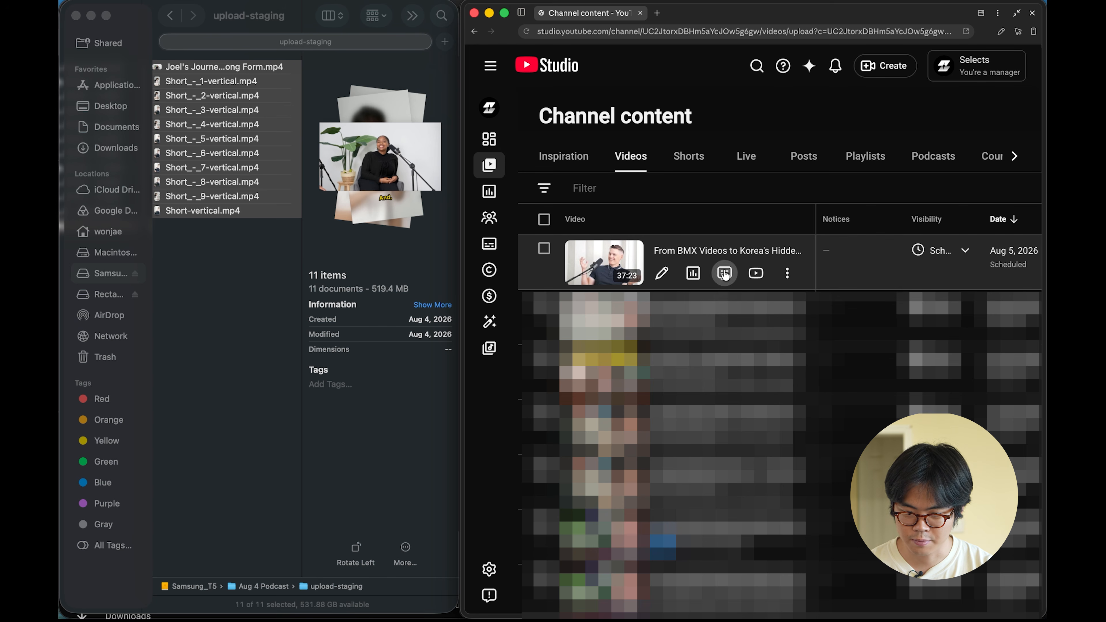
# Open the channel's Shorts list to check the scheduled Shorts
pyautogui.click(681, 162)
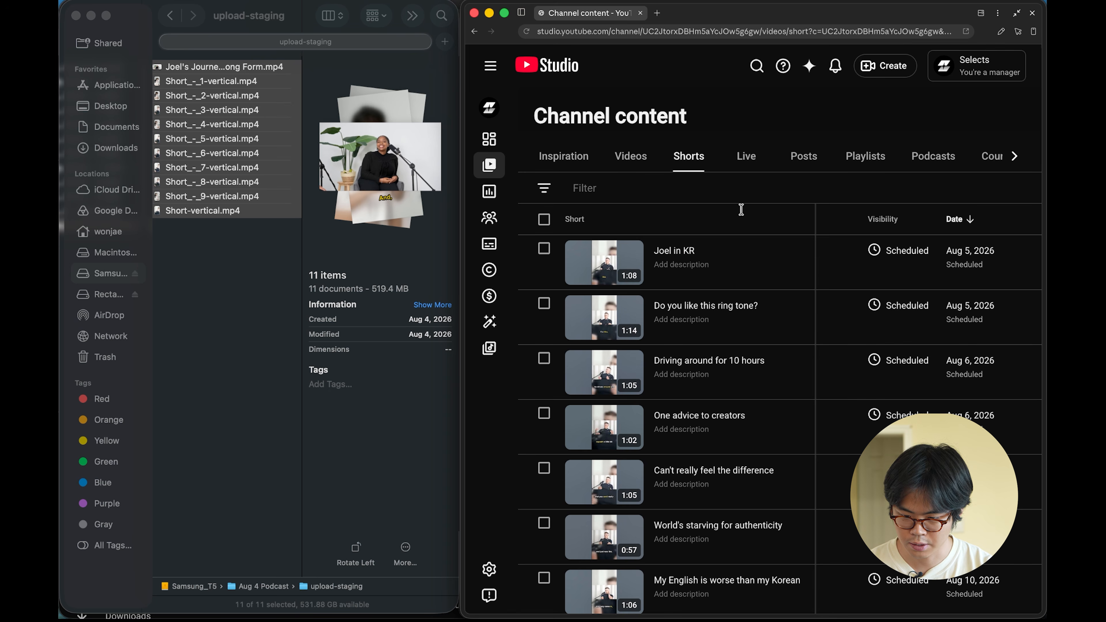